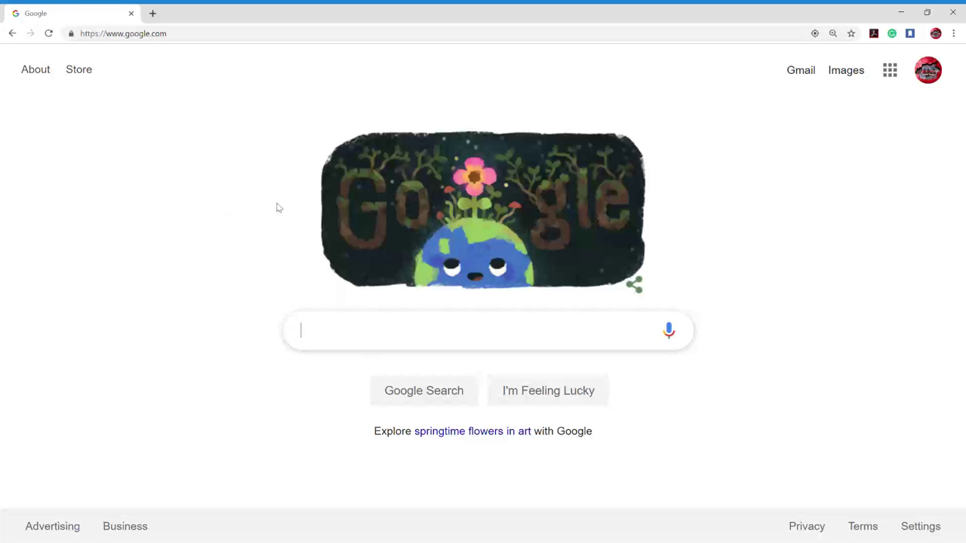
- Go to epicpartyevents.com and open the site's Waiver page
left_click(255, 34)
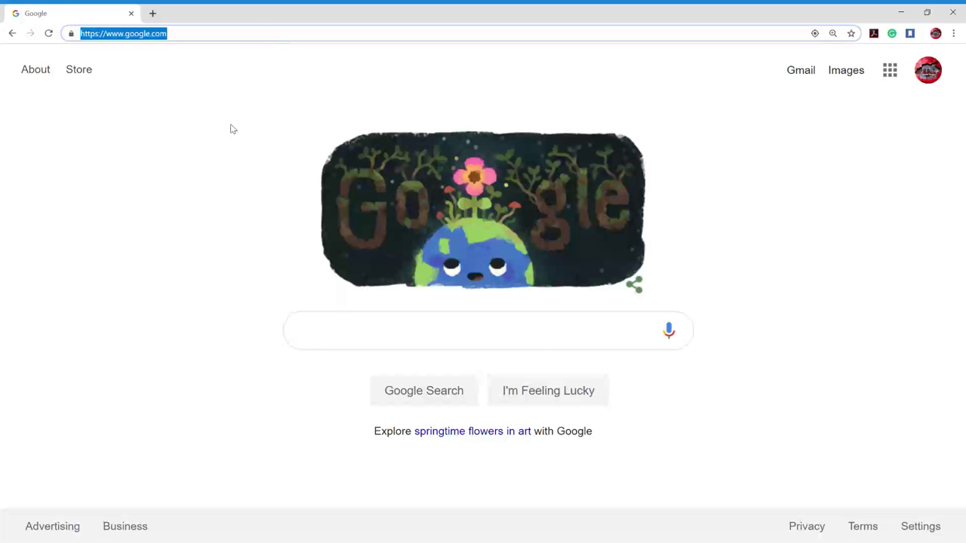
type("epicpartye")
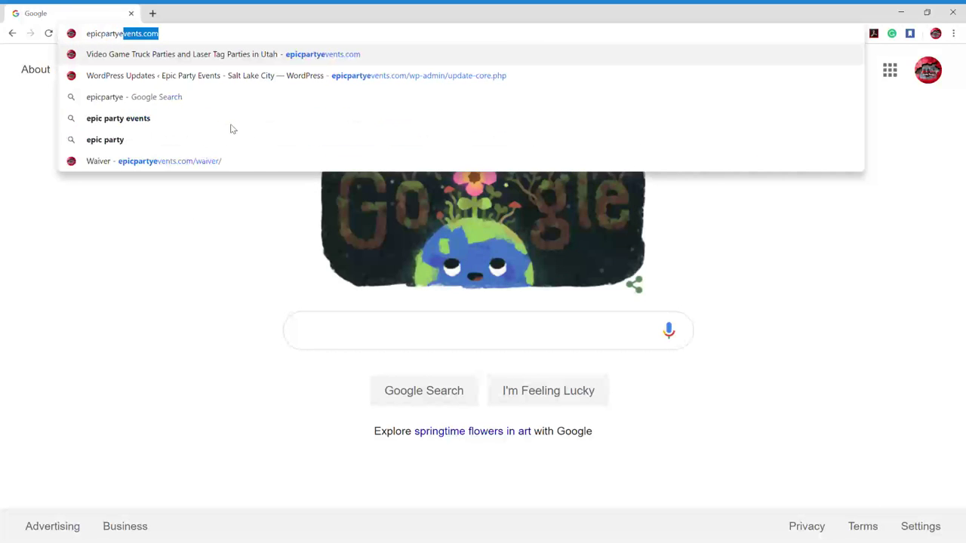
type("vents.com")
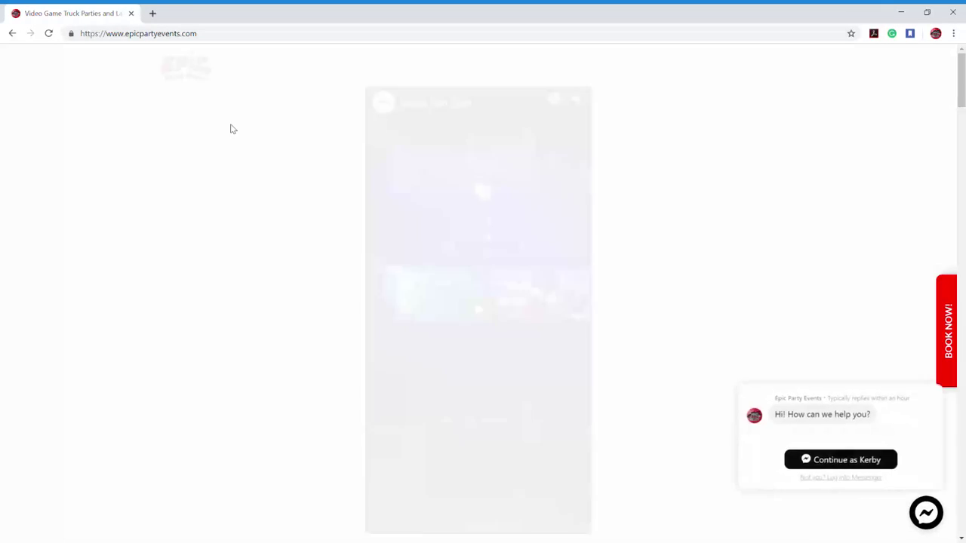
mouse_move(305, 59)
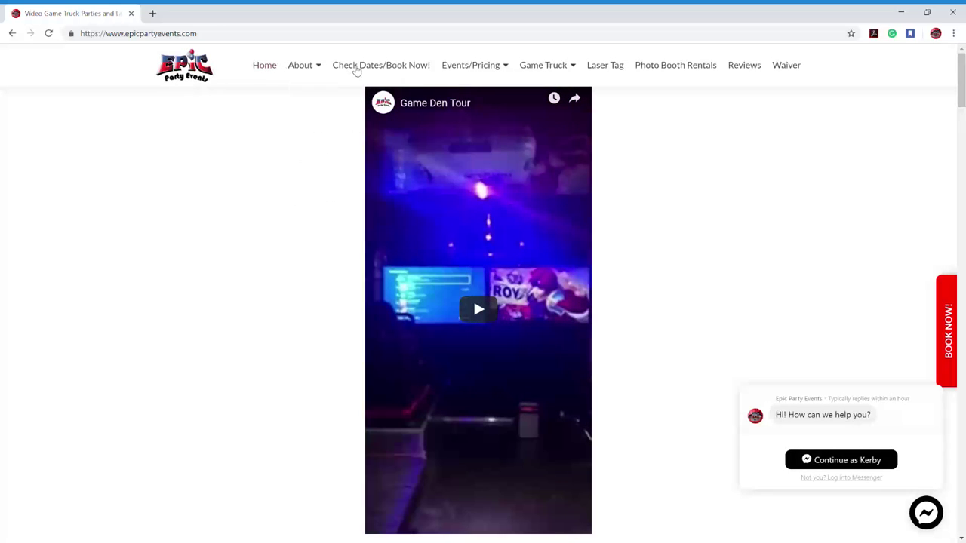
mouse_move(540, 69)
left_click(791, 68)
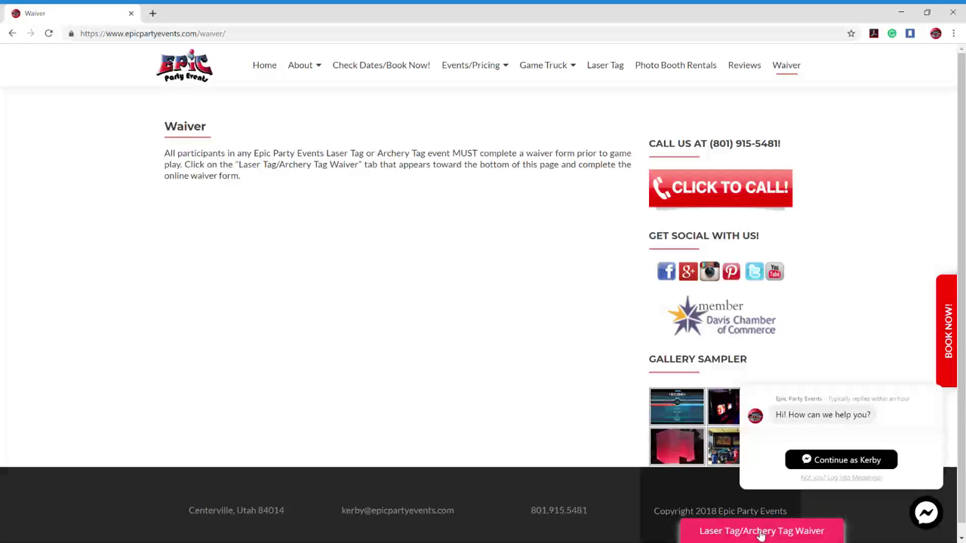
- Open the Laser Tag/Archery Tag Waiver form from the Waiver page
left_click(832, 532)
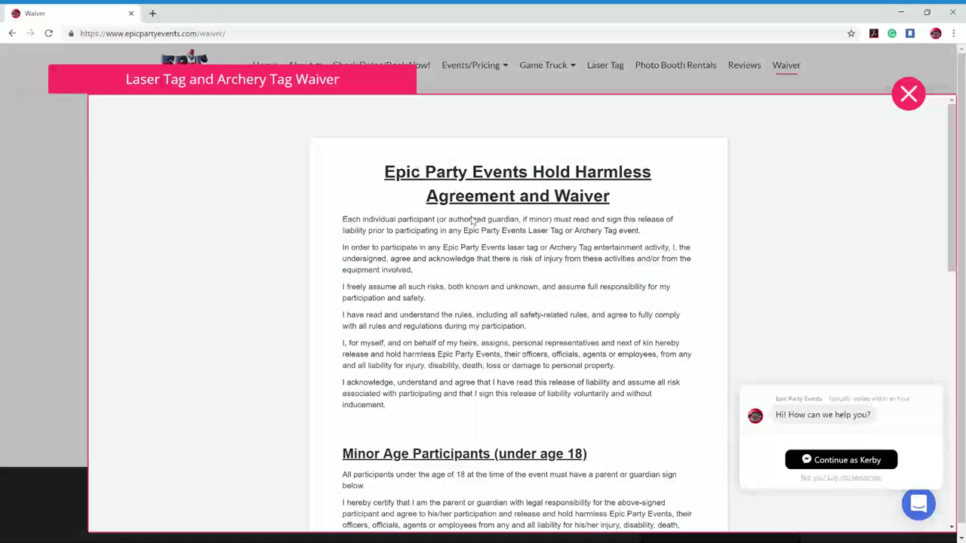
scroll(477, 219, "down", 2)
scroll(497, 238, "down", 2)
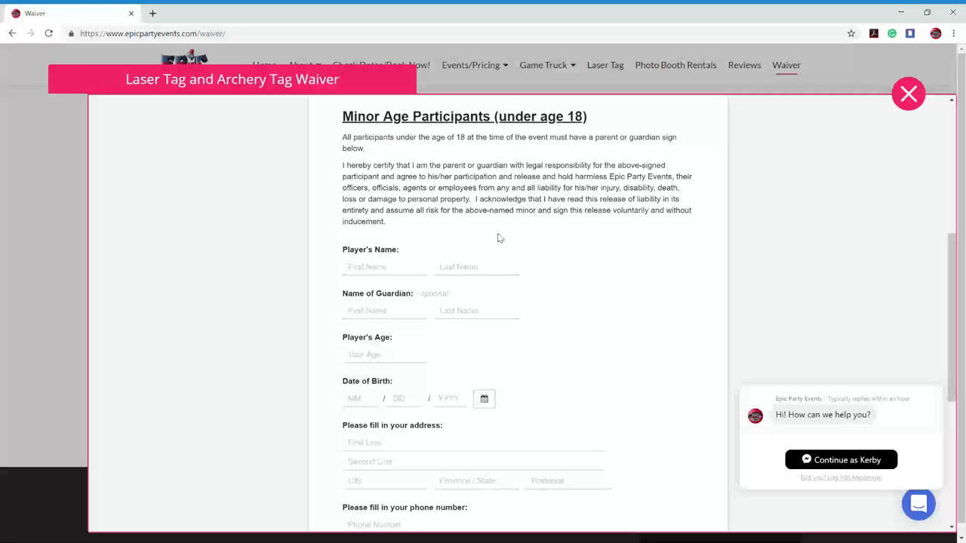
scroll(392, 222, "down", 1)
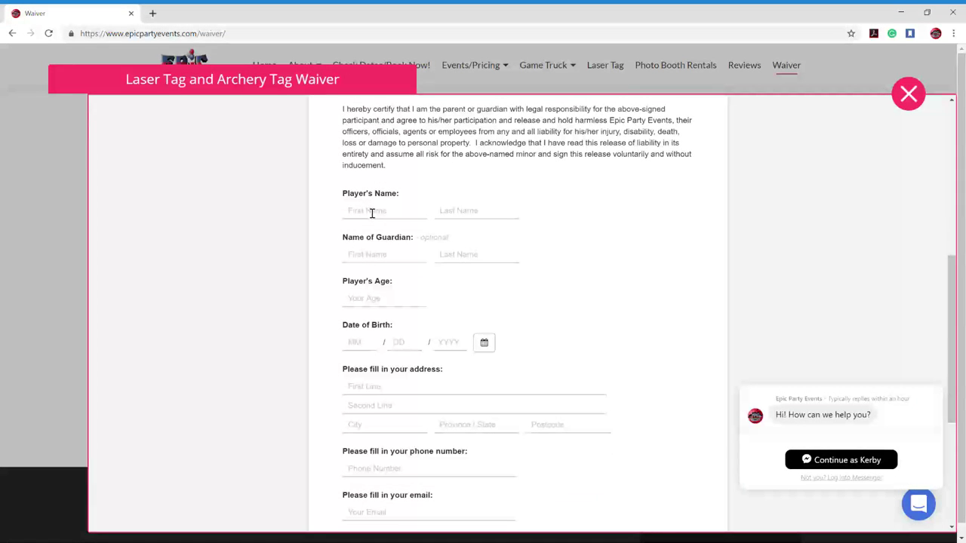
left_click(371, 213)
left_click(482, 188)
scroll(413, 390, "down", 2)
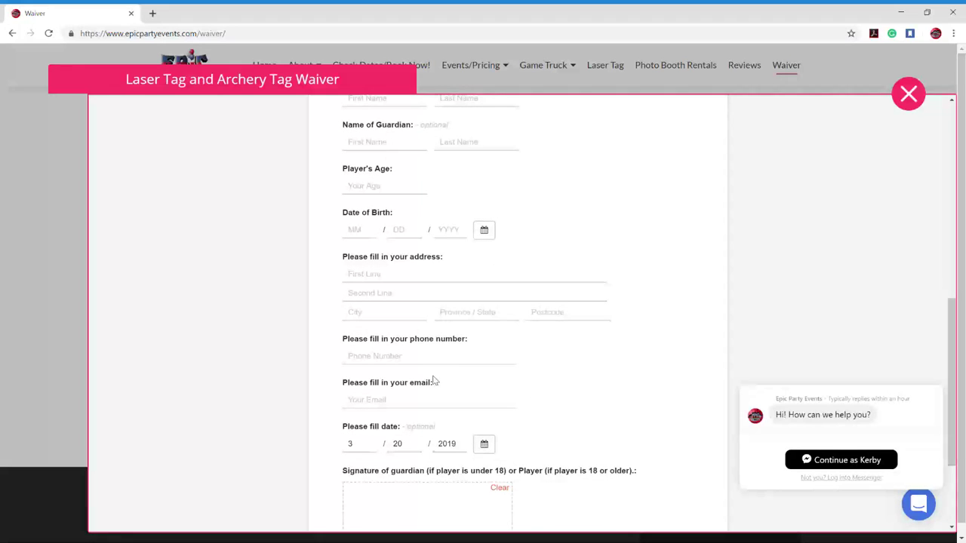
scroll(433, 386, "down", 2)
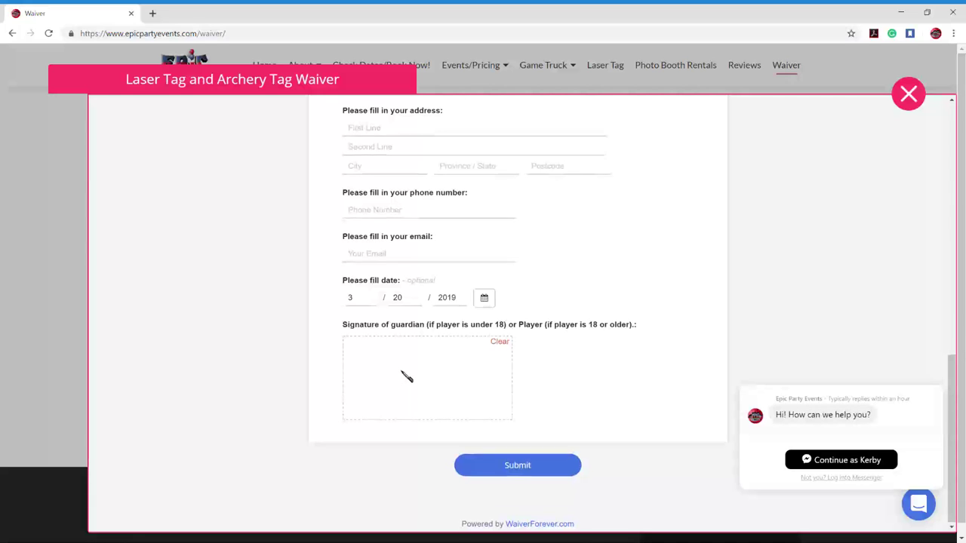
scroll(407, 377, "up", 5)
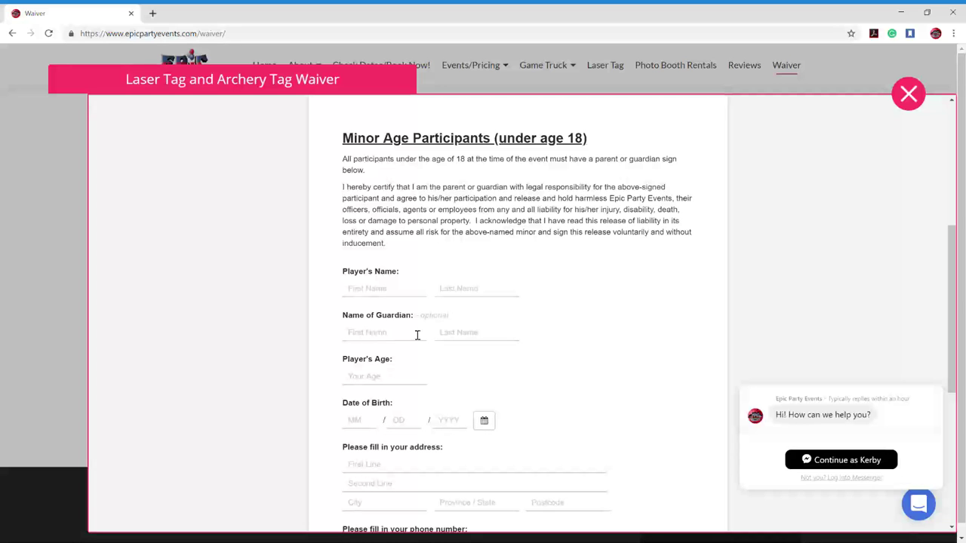
scroll(432, 384, "down", 3)
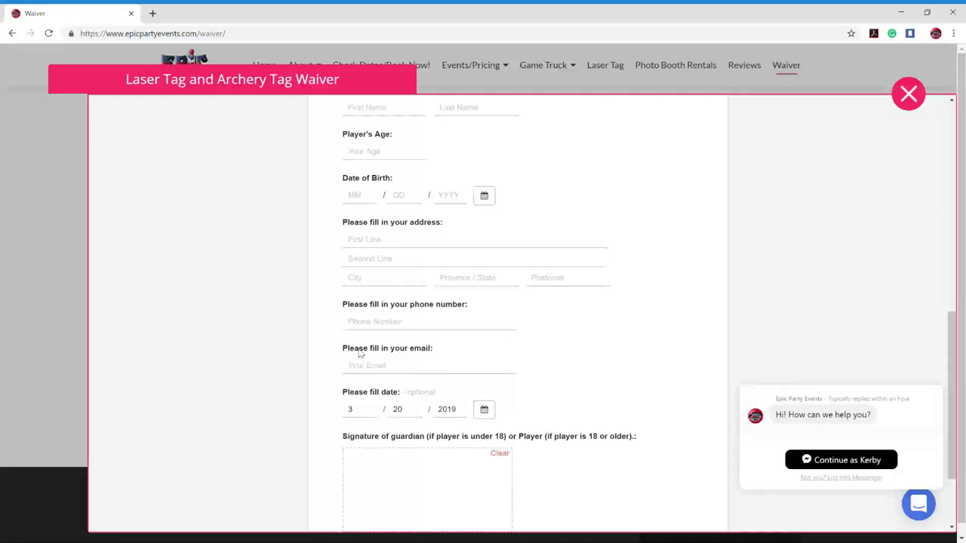
scroll(400, 380, "down", 2)
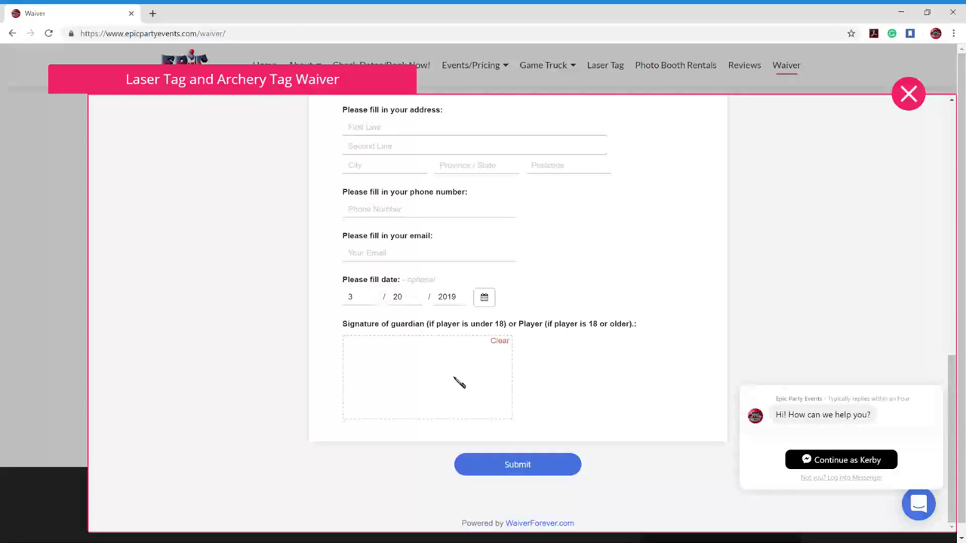
scroll(387, 351, "up", 4)
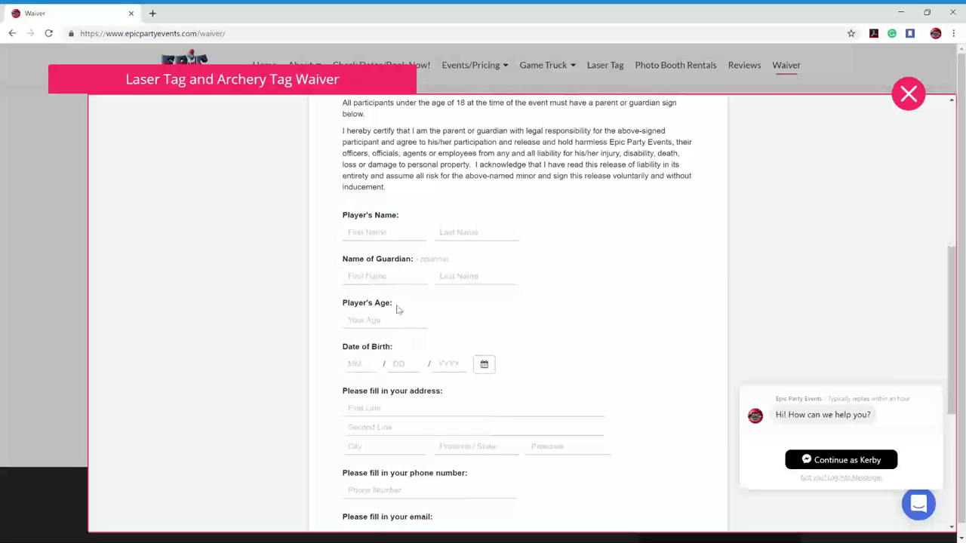
- Enter the player's first and last name
left_click(370, 234)
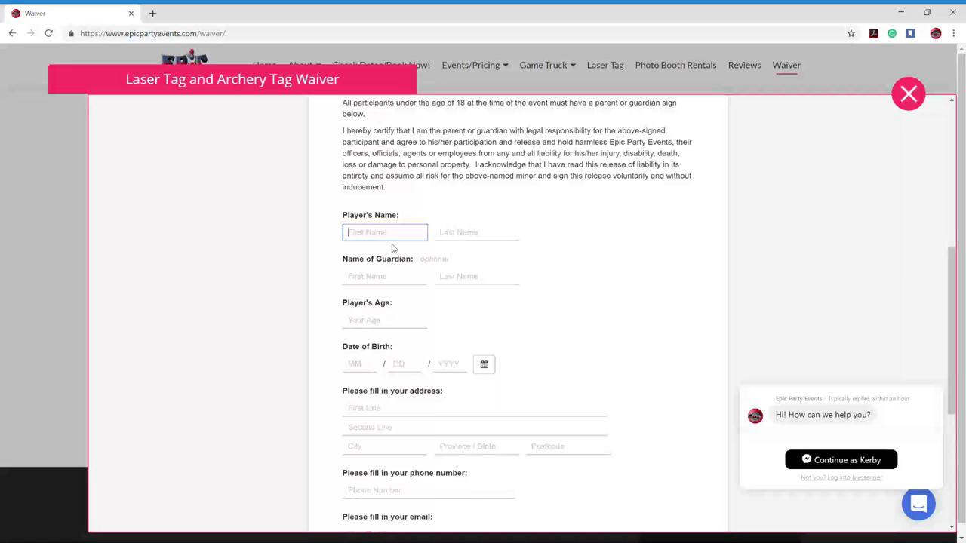
key("Tab")
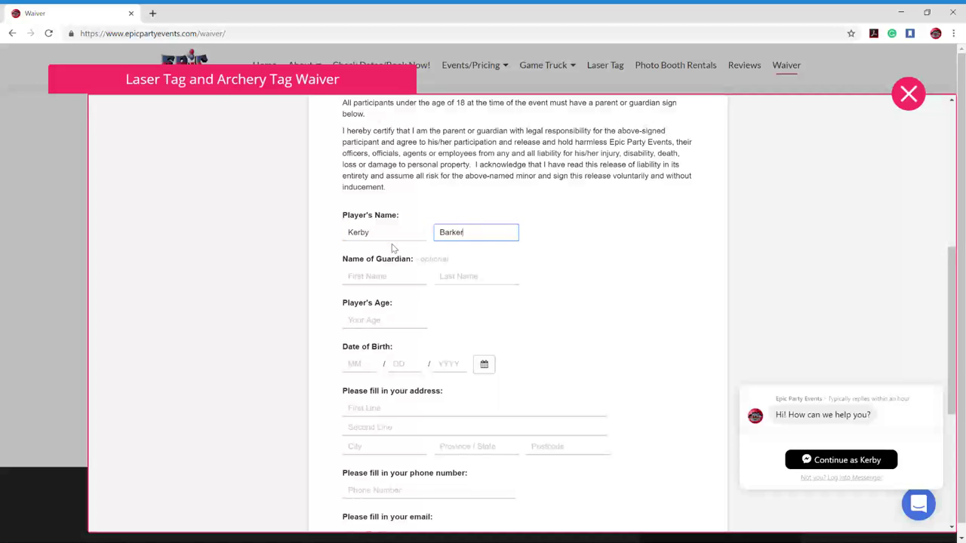
- Enter the guardian's first and last name and begin the Player's Age field
key("Tab")
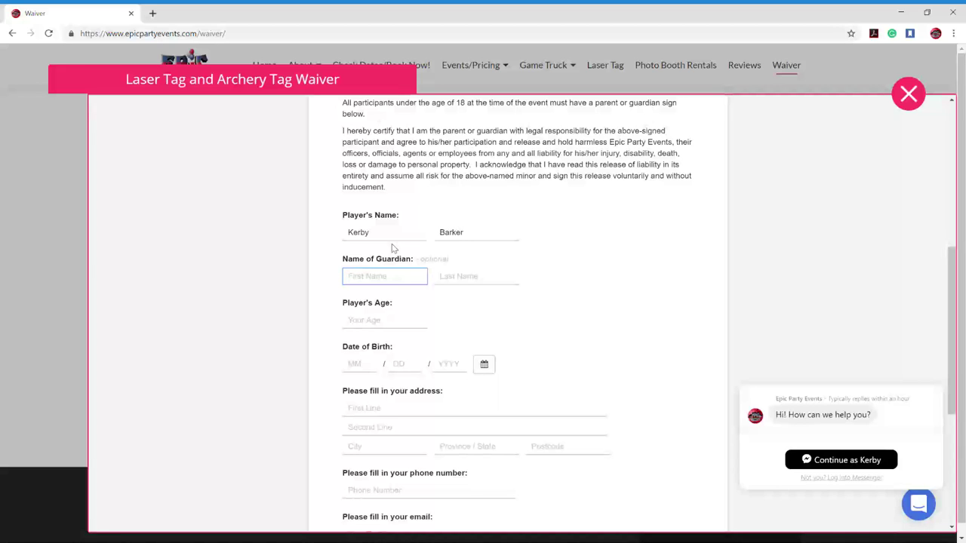
type("Bob")
key("Tab")
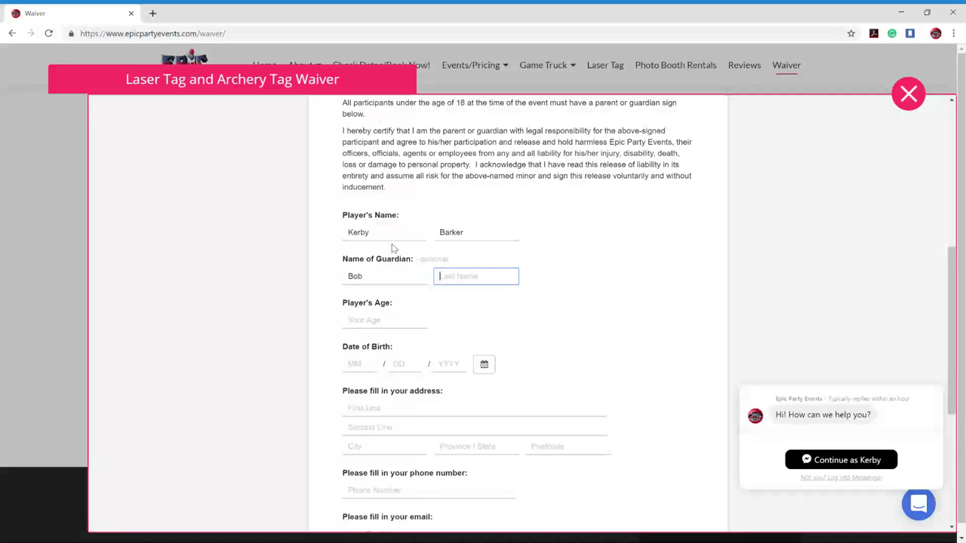
type("Barker")
key("Tab")
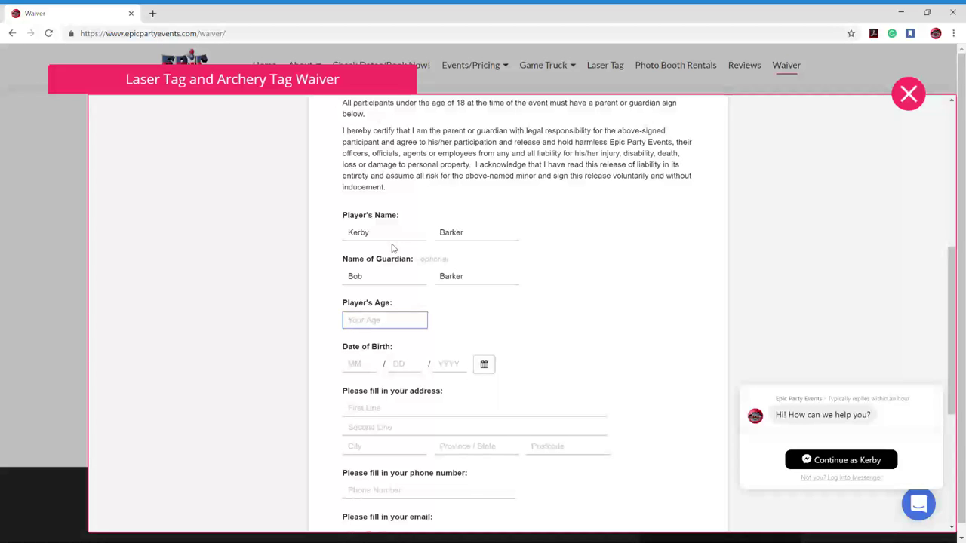
type("0")
key("BackSpace")
- Set Player's Age to 10 and correct the birth month to 01
type("10")
left_click(354, 366)
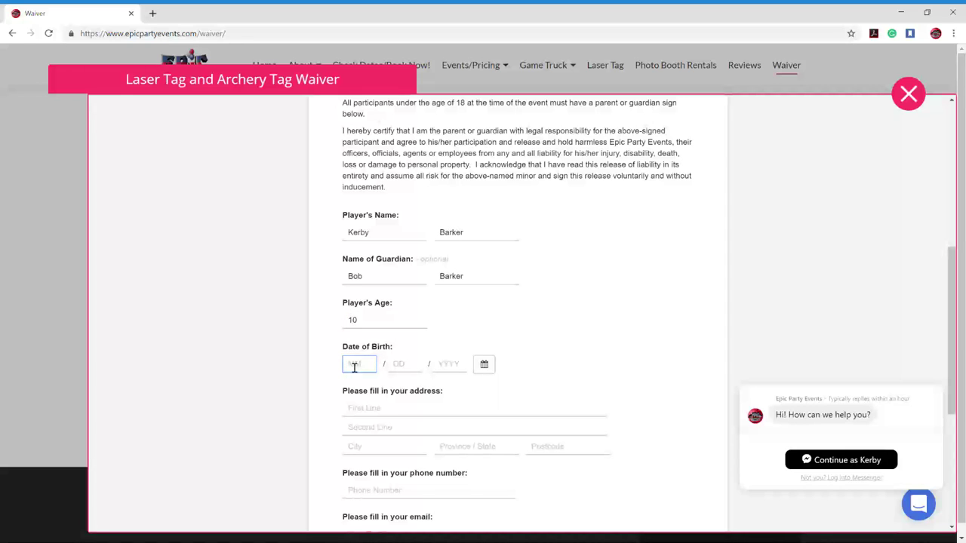
type("0")
type("5/28/2")
type("0")
type("09")
mouse_move(360, 370)
left_mouse_down()
mouse_move(334, 371)
mouse_move(360, 368)
left_mouse_up()
left_click_drag(353, 369, 396, 363)
type("1/28")
left_click_drag(373, 370, 323, 366)
type("01")
- Fill in the birth day 28 and birth year 2009
left_click(415, 367)
type("28")
left_click(455, 367)
type("2")
- Fill in the player's street address, city, state and postcode
left_click(418, 413)
type("123")
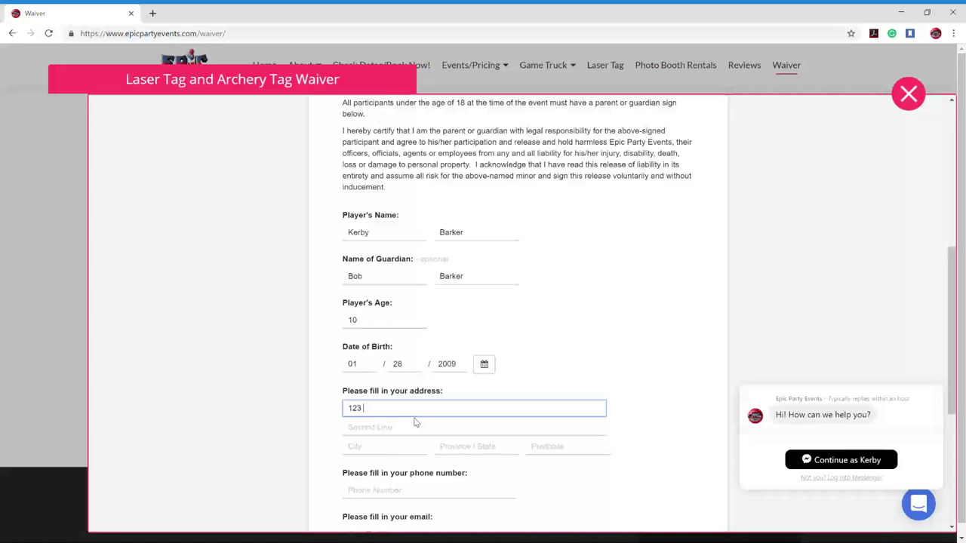
type(" Party")
type(" Ci")
type("treet")
key("Tab")
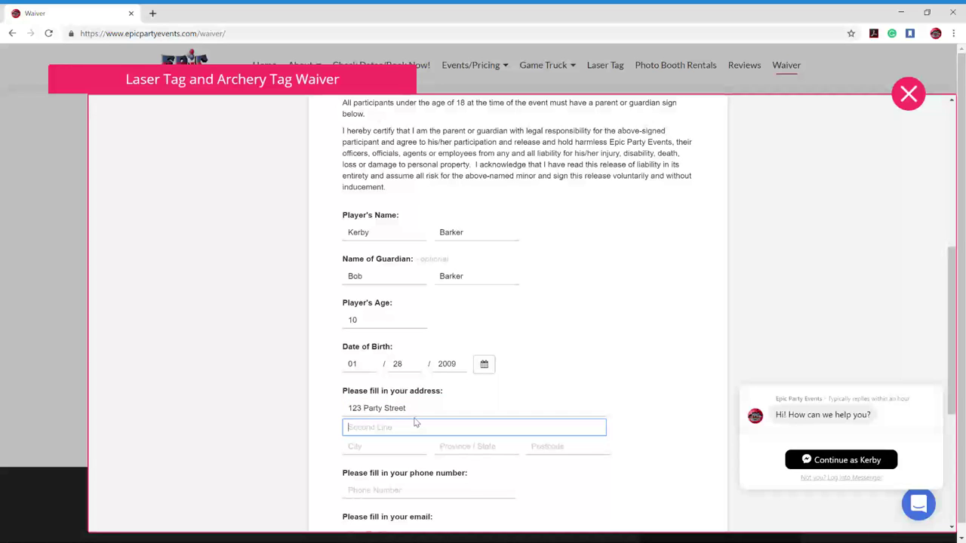
key("Tab")
type("Party")
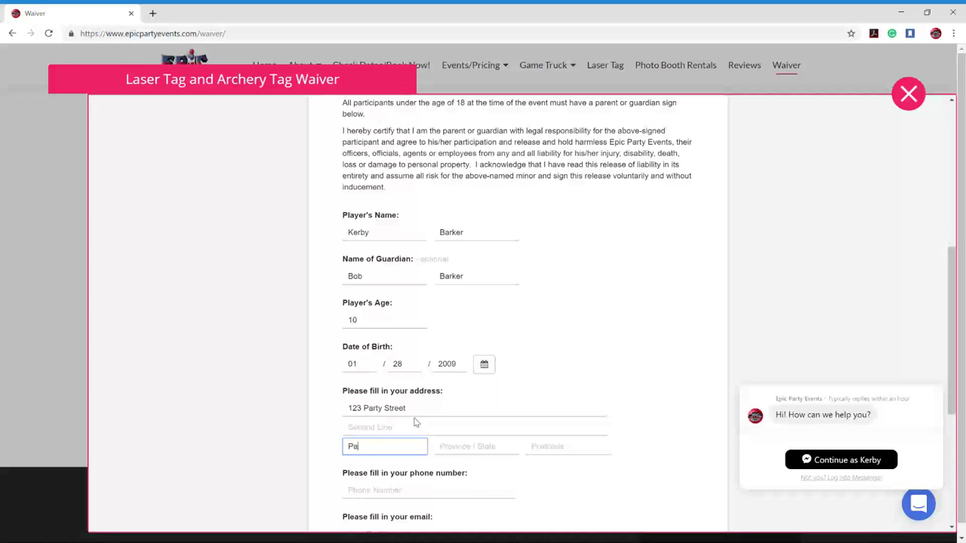
key("Tab")
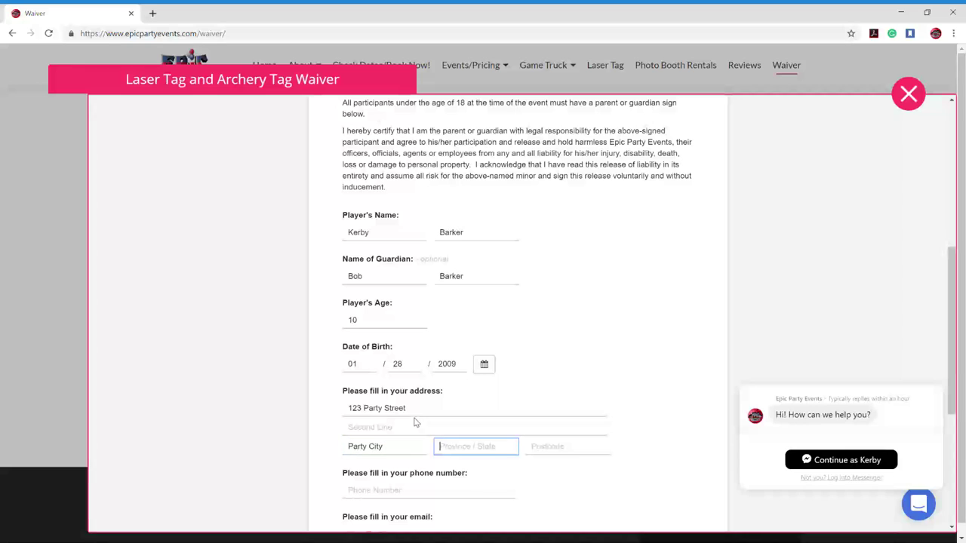
type("Ut")
key("Tab")
type("84")
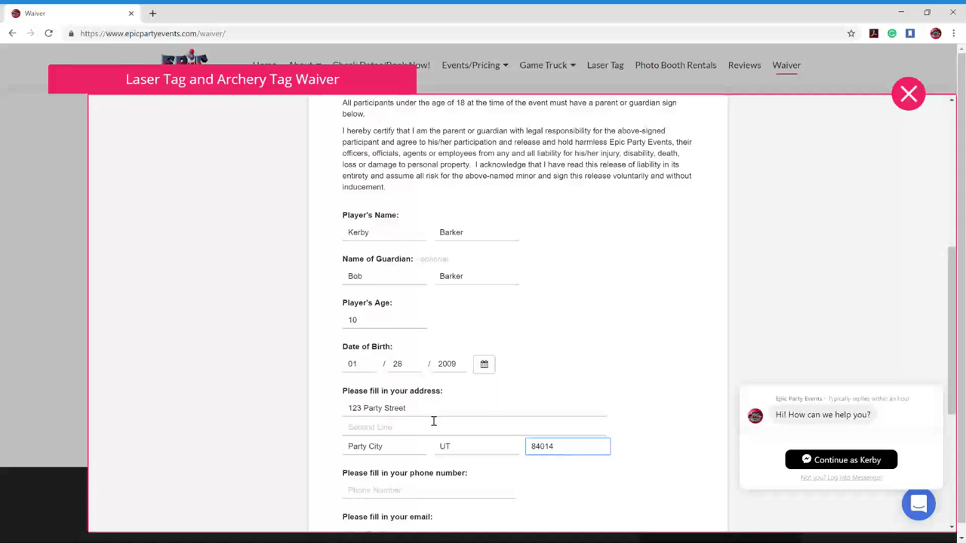
- Enter the contact phone number and fill the e-mail from the saved autofill suggestion
scroll(430, 423, "down", 2)
left_click(436, 381)
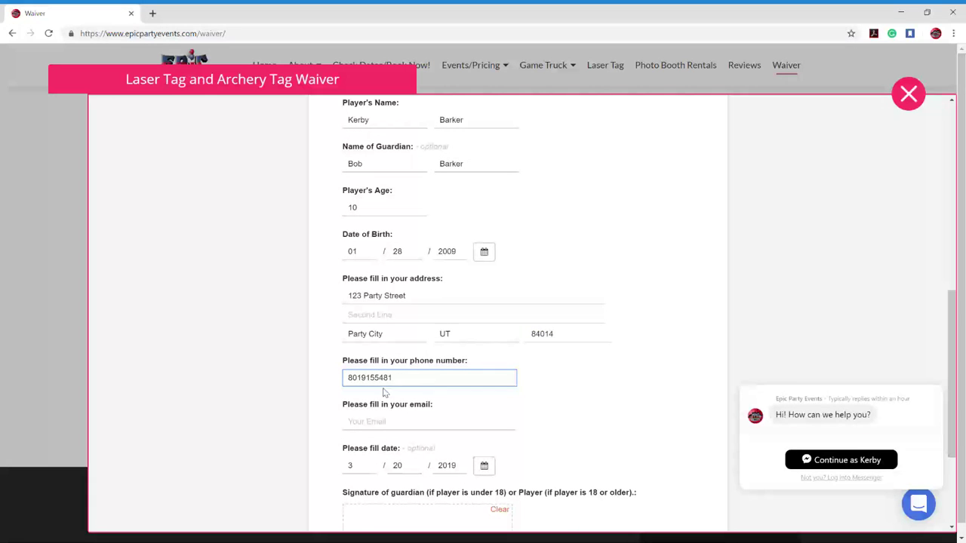
left_click(561, 385)
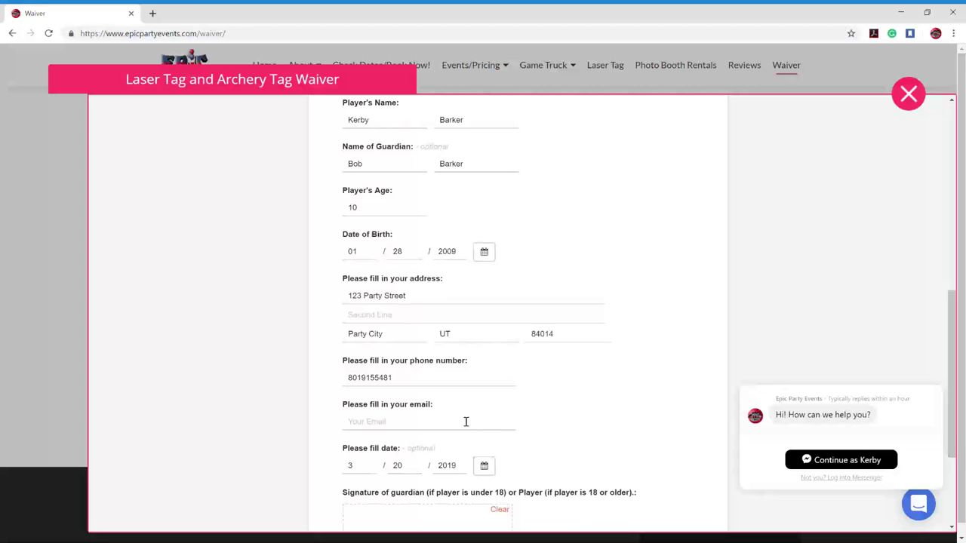
scroll(466, 420, "down", 1)
left_click(442, 373)
left_click(442, 385)
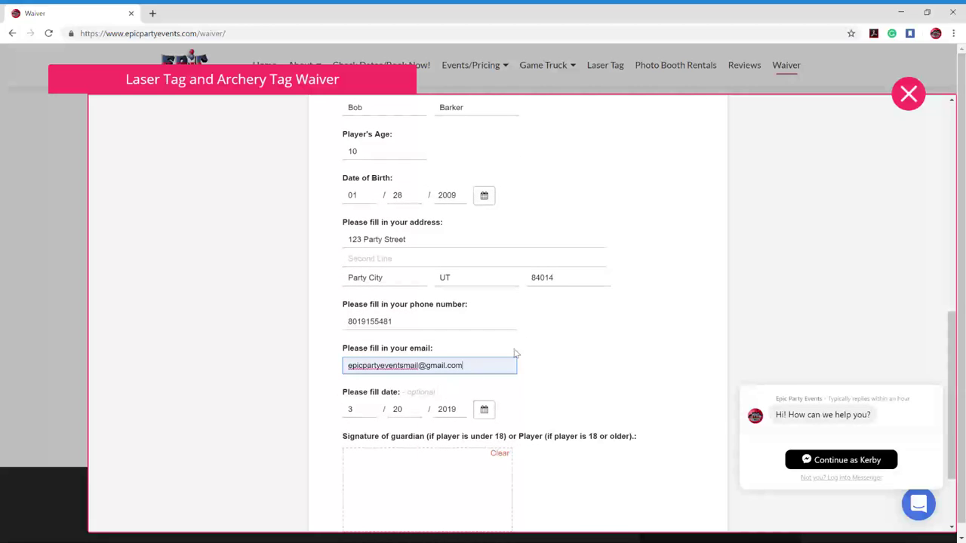
scroll(540, 351, "down", 1)
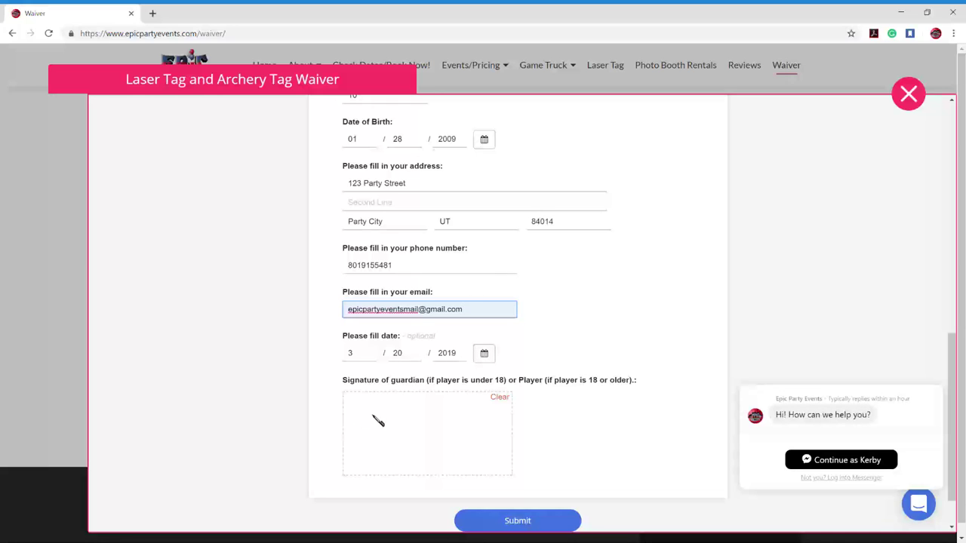
- Draw the guardian's signature with the mouse in the signature box
mouse_move(373, 410)
left_mouse_down()
mouse_move(345, 458)
mouse_move(389, 416)
mouse_move(370, 436)
mouse_move(371, 457)
mouse_move(407, 451)
mouse_move(441, 423)
mouse_move(461, 445)
mouse_move(453, 465)
mouse_move(471, 411)
mouse_move(477, 453)
mouse_move(494, 451)
mouse_move(514, 426)
mouse_move(464, 464)
mouse_move(490, 459)
left_mouse_up()
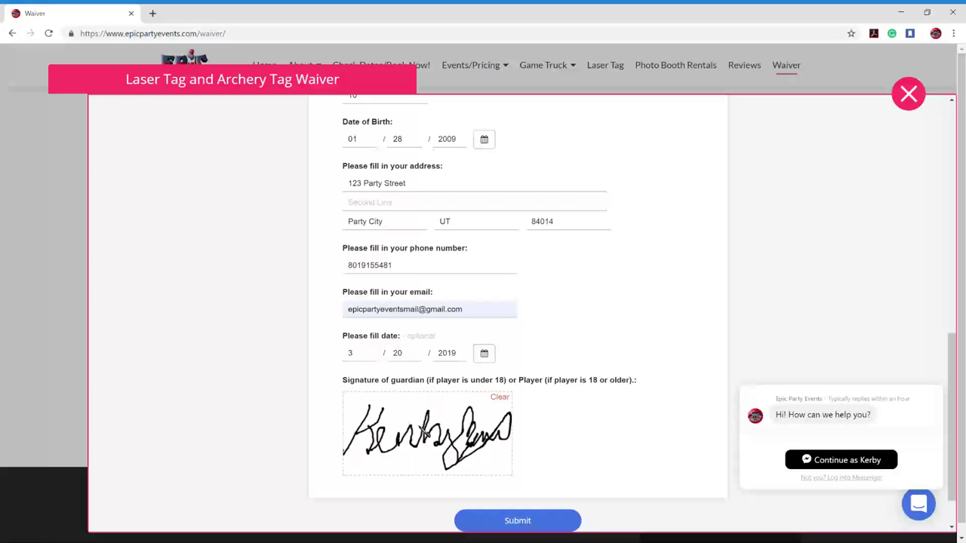
- Submit the completed Laser Tag/Archery Tag waiver
scroll(453, 408, "up", 15)
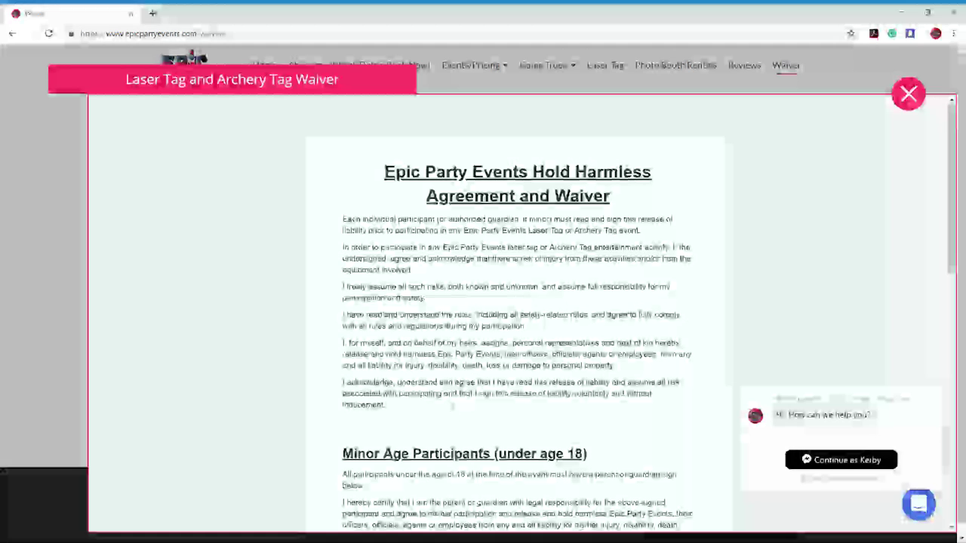
scroll(451, 405, "down", 15)
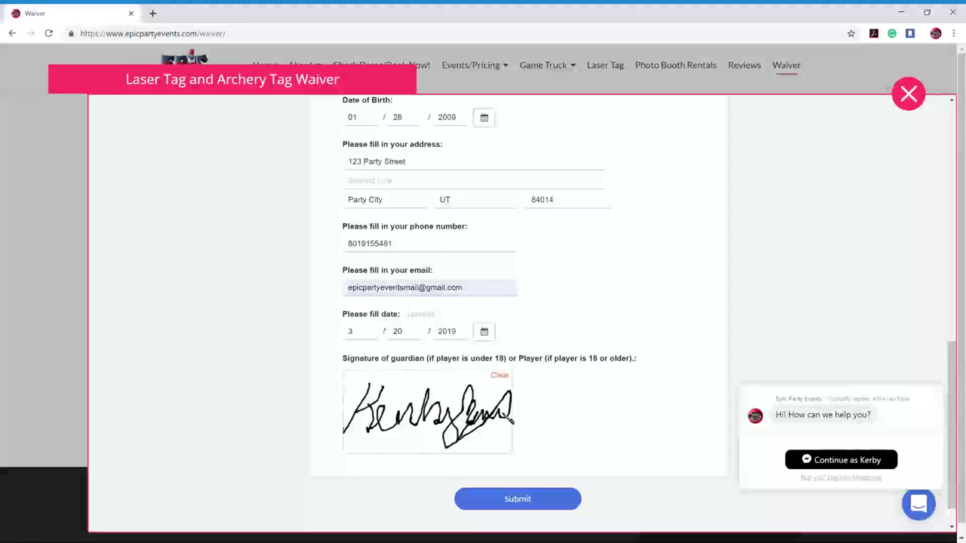
scroll(546, 433, "down", 1)
left_click(557, 467)
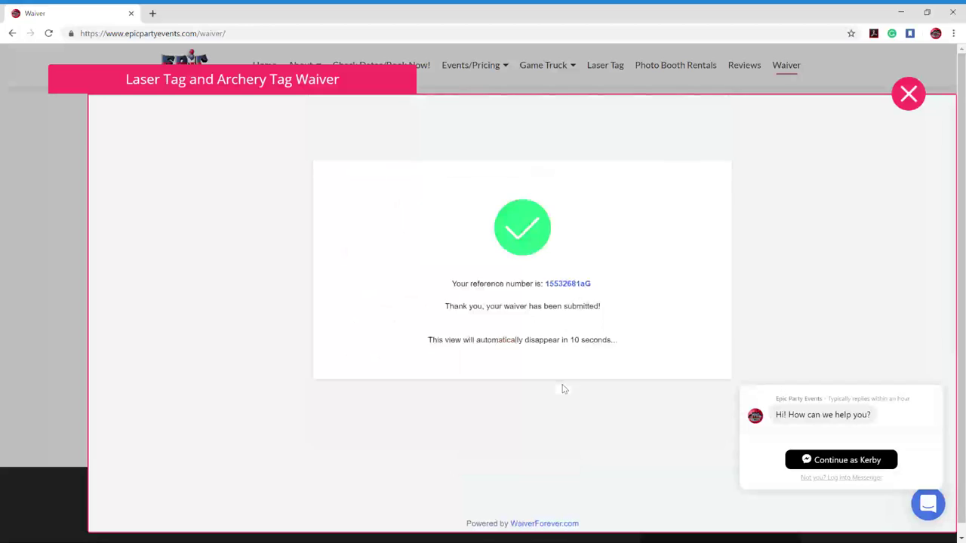